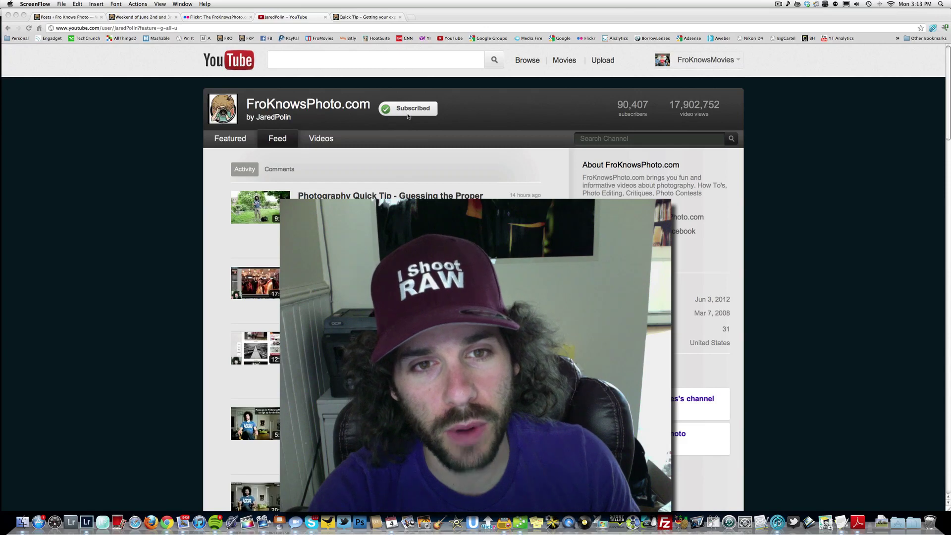
Bring the Chrome window showing the FroKnowsPhoto YouTube channel to the front
left_click(407, 139)
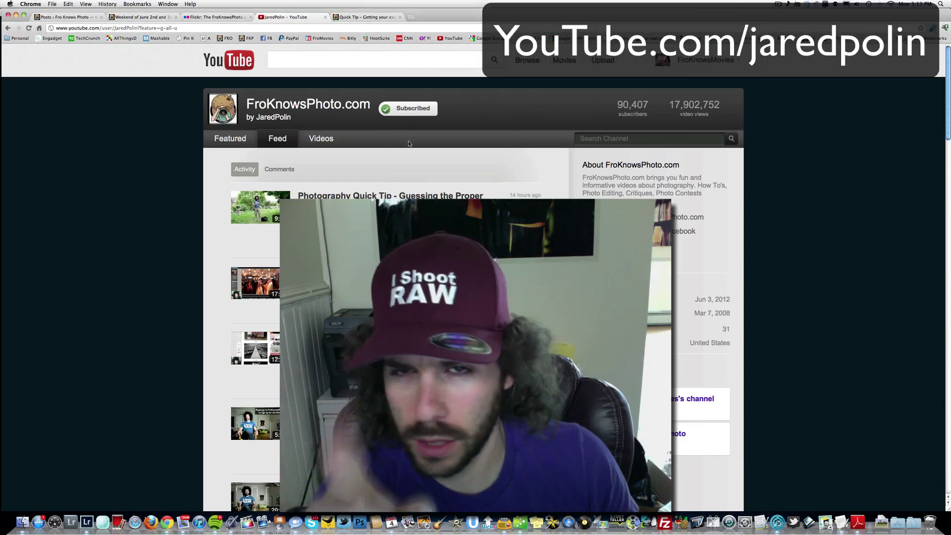
mouse_move(405, 108)
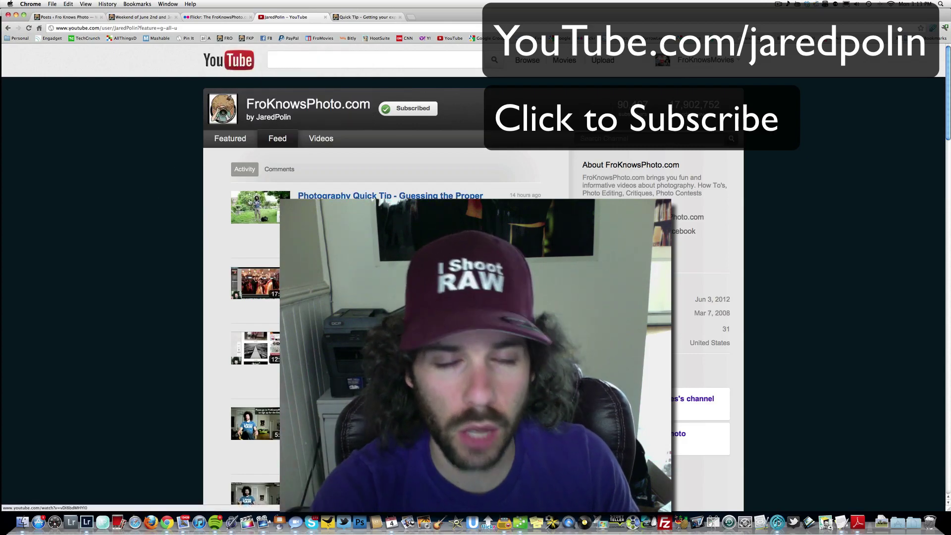
Switch to Lightroom from the window overview and load Dom.NEF in the Develop module
key("ctrl+Up")
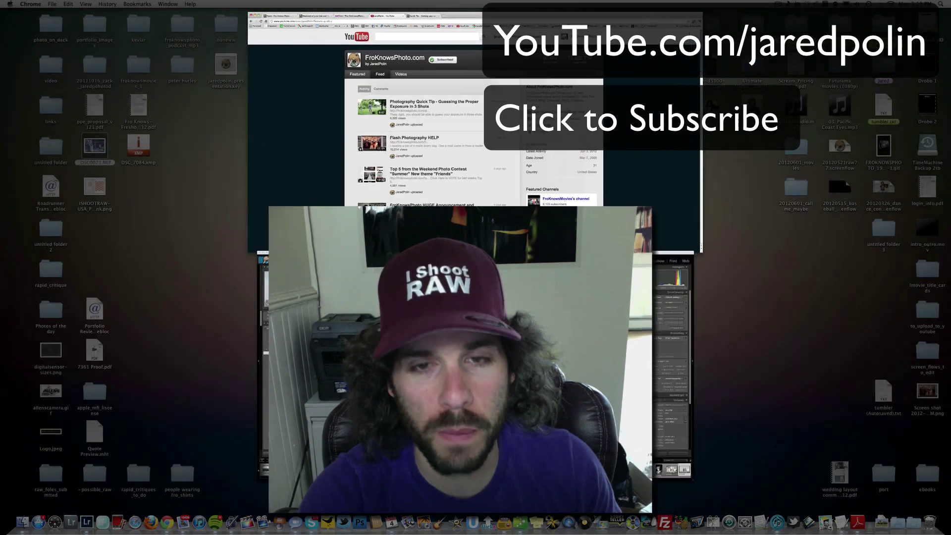
left_click(275, 307)
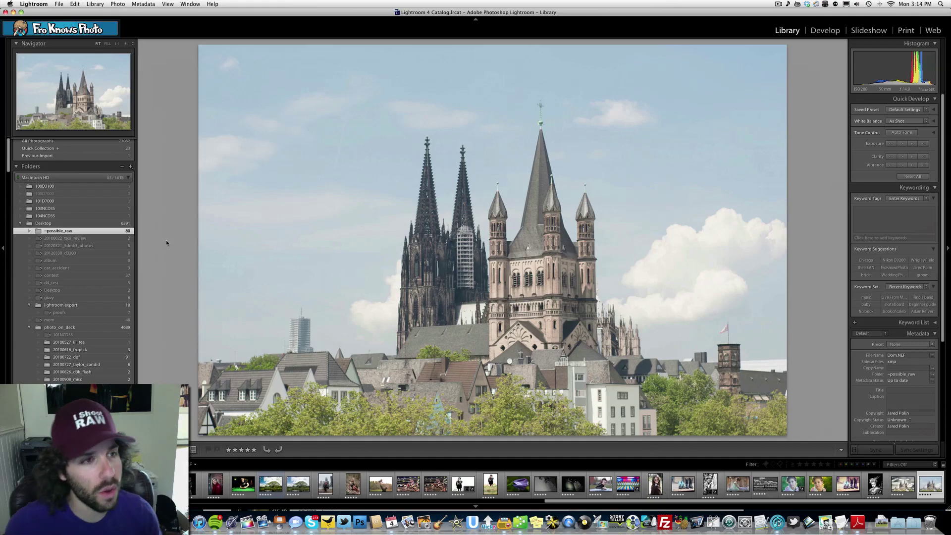
left_click(824, 31)
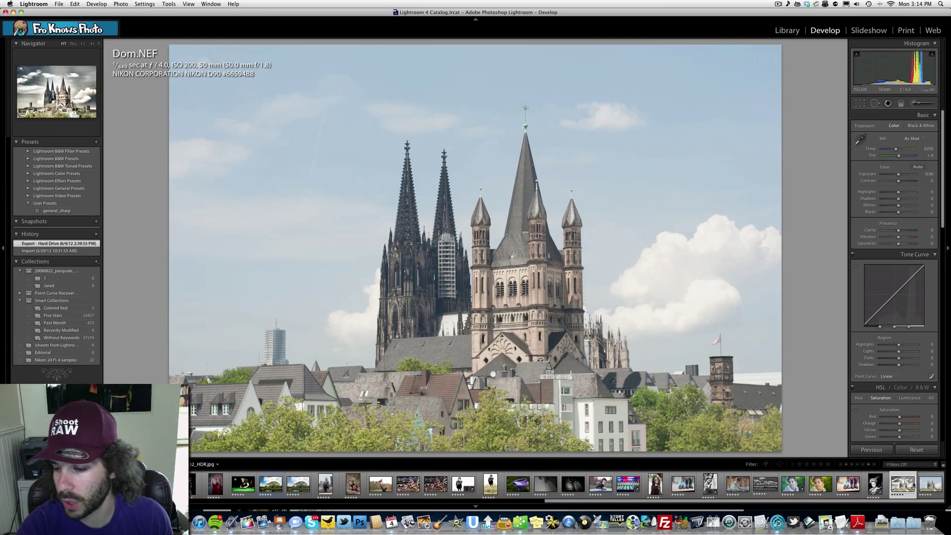
left_click(928, 484)
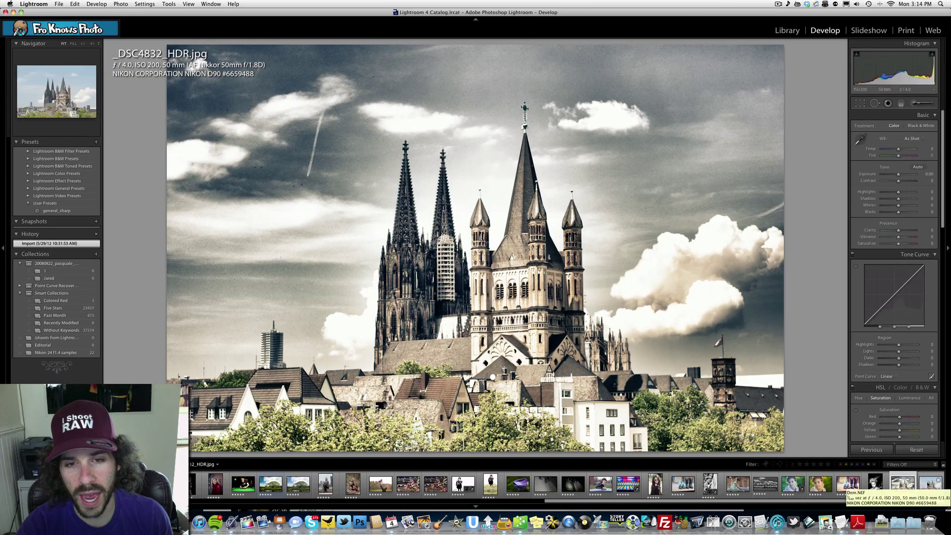
left_click(929, 484)
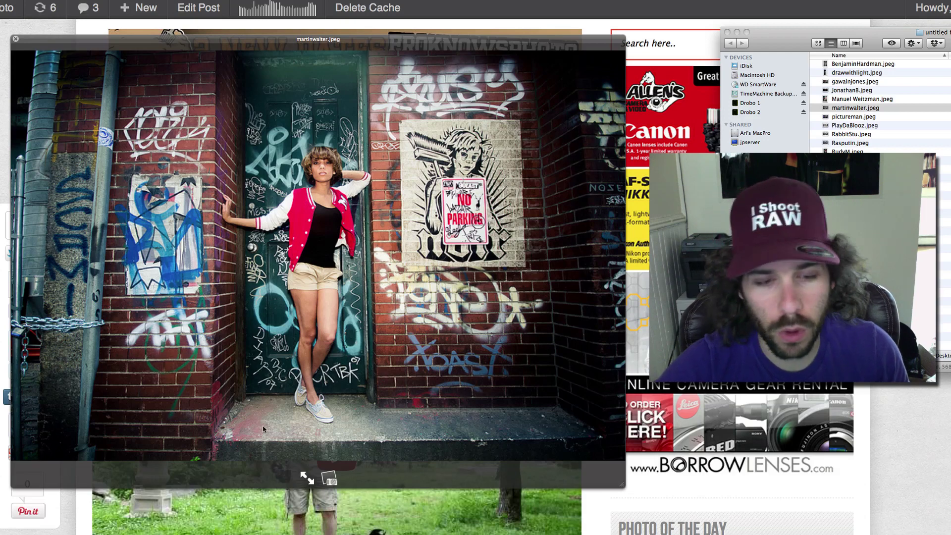
Advance Quick Look to pictureman.jpeg, the saturated, heavily vignetted graffiti-wall portrait edit
key("Down")
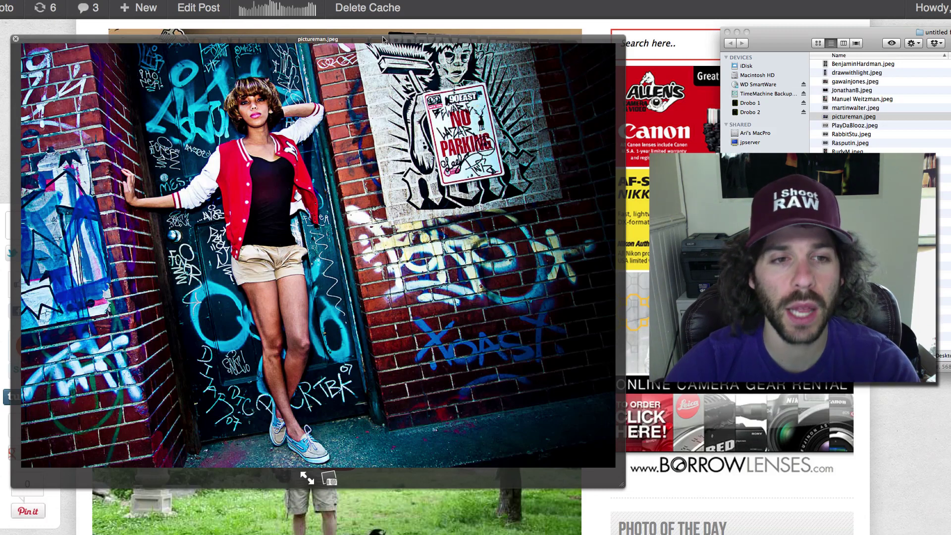
Step through the next three edits: psychedelic colour, black-and-white, then gritty colour
key("Down")
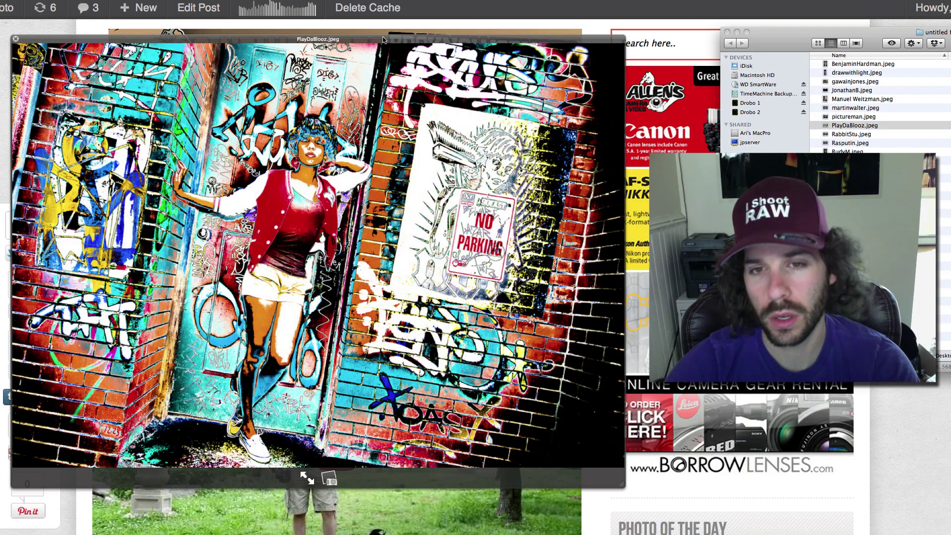
key("Down")
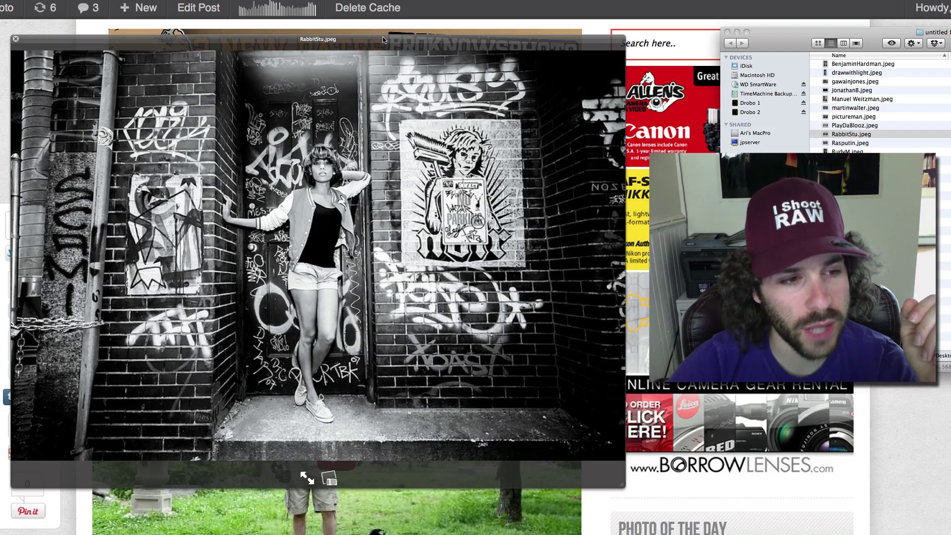
key("Down")
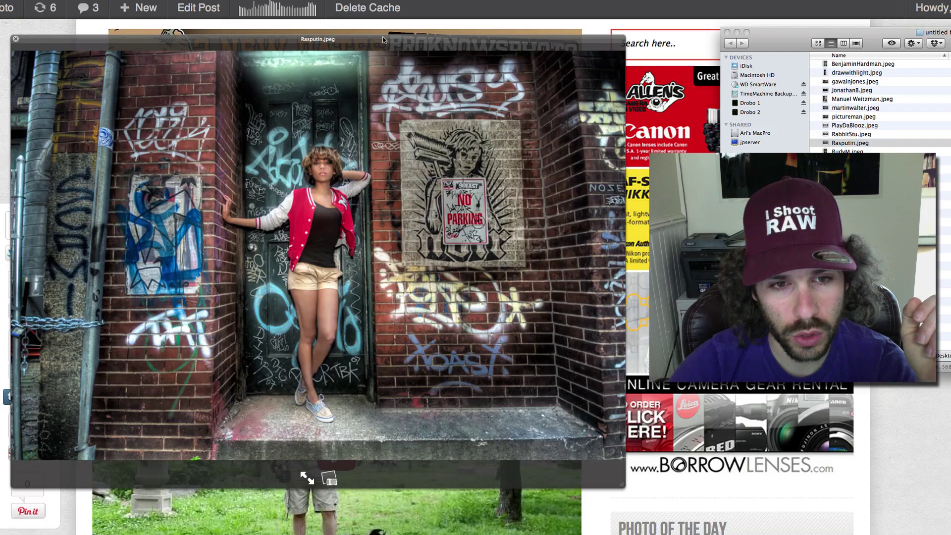
Compare the black-and-white edit with the gritty colour Rasputin.jpeg, ending on Rasputin.jpeg
key("Up")
key("Down")
key("Up")
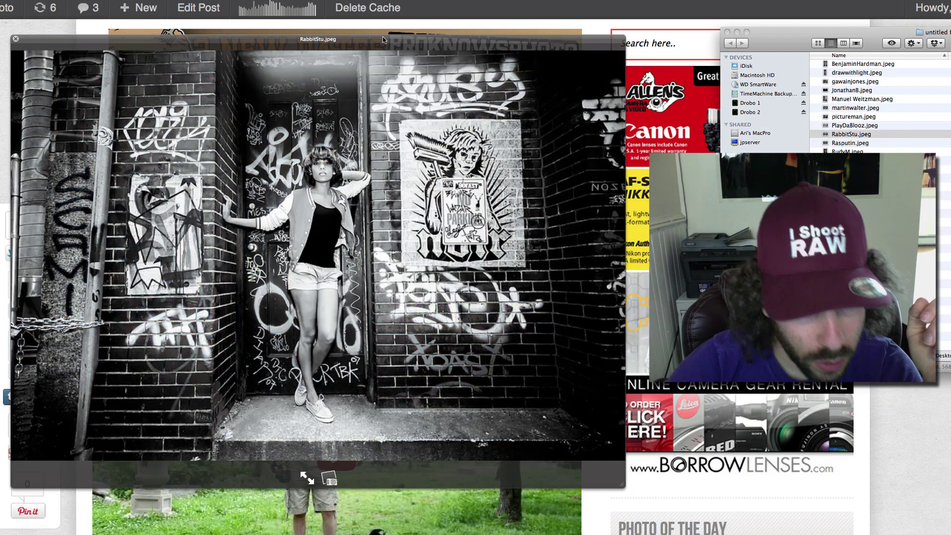
key("Down")
key("Up")
key("Down")
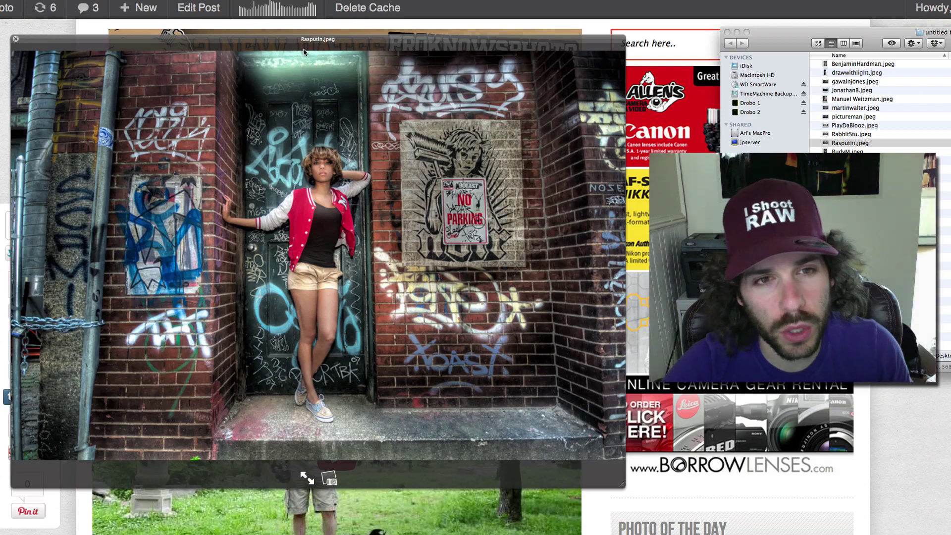
key("Up")
key("Down")
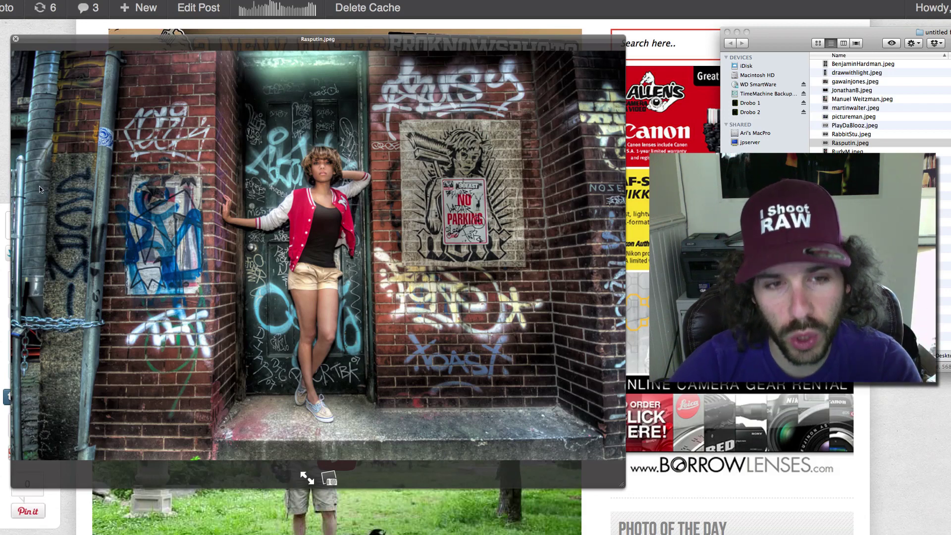
Step through five more submitted edits, including a black-and-white one, ending on wah-lex.jpeg
key("Down")
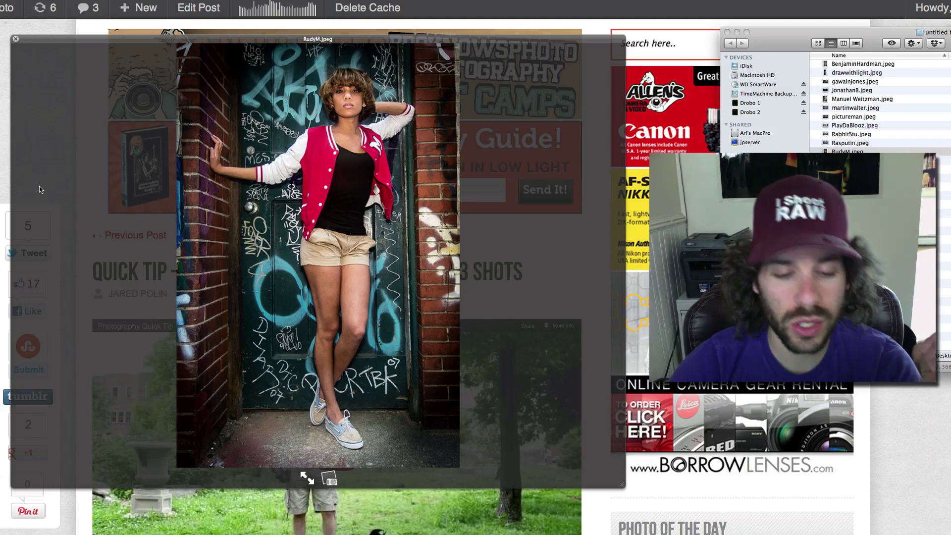
key("Down")
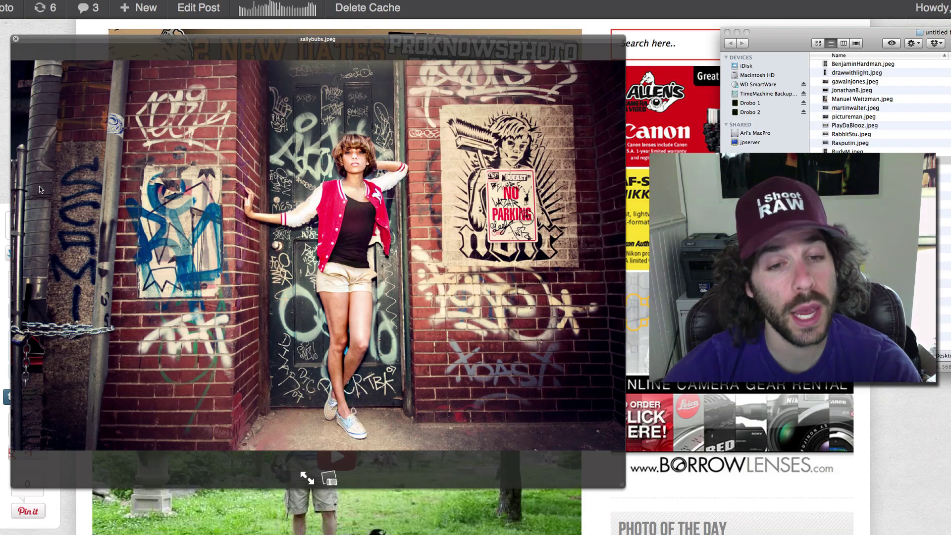
key("Right")
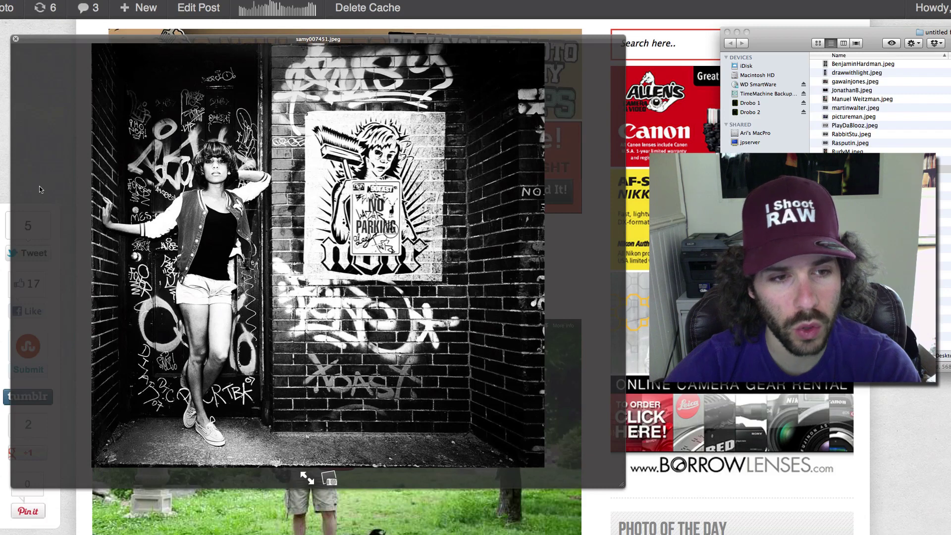
key("Down")
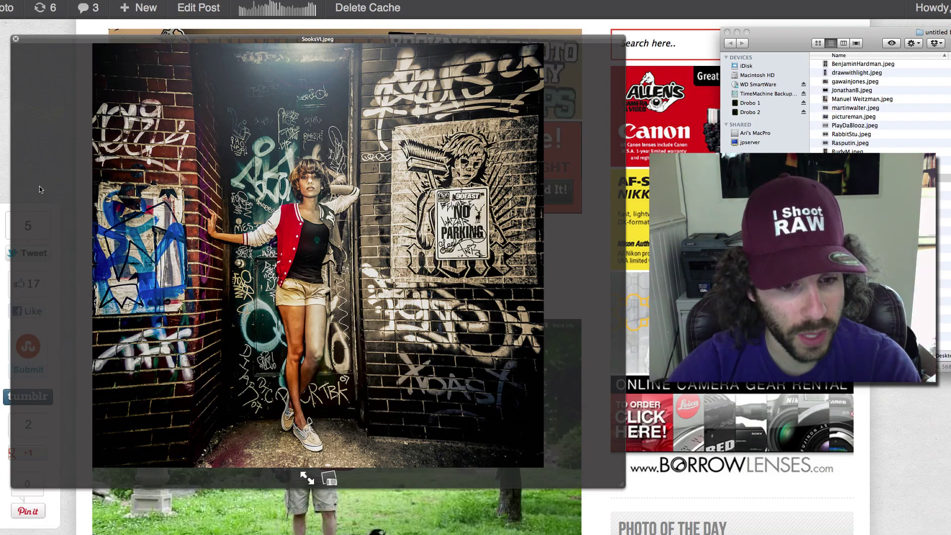
key("Down")
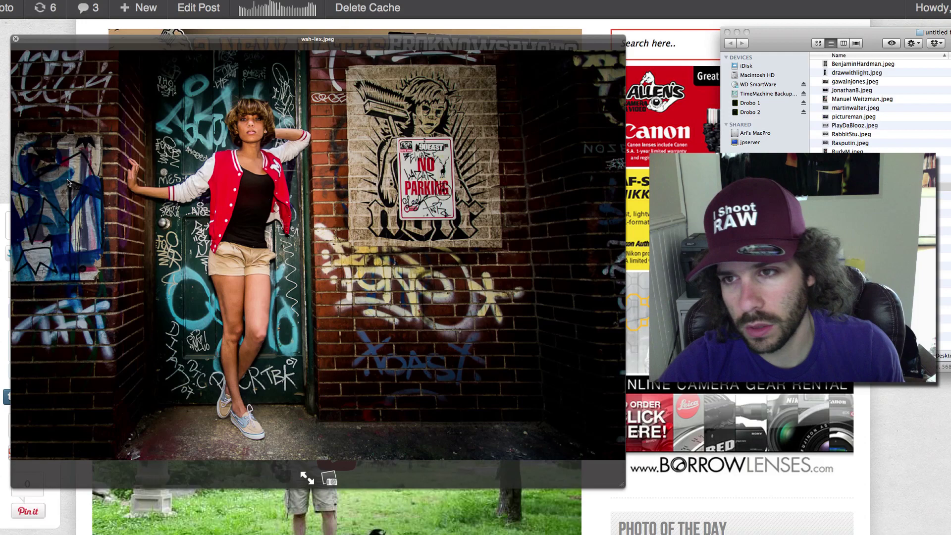
Select the first file in the list and advance the preview to drawwithlight.jpeg
left_click(829, 69)
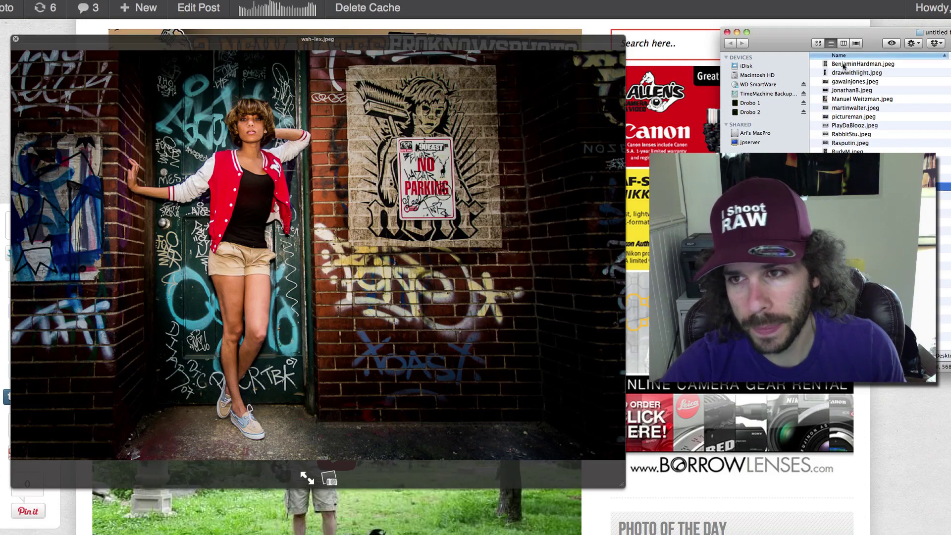
left_click(841, 64)
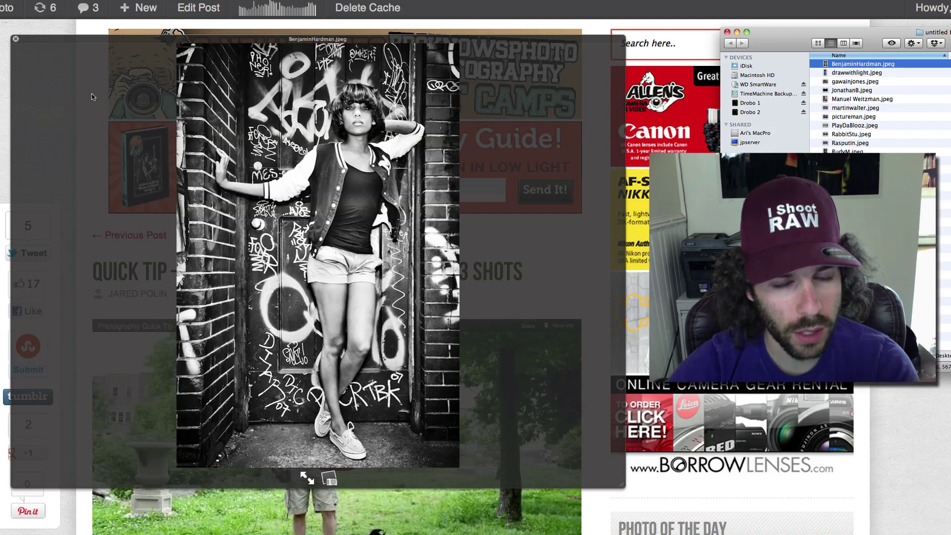
key("Down")
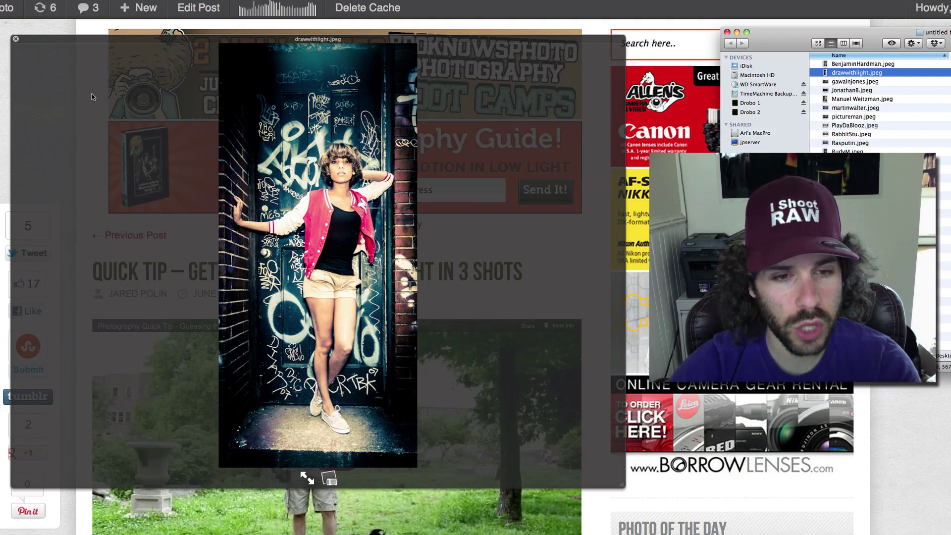
Compare drawwithlight.jpeg with gawainjones.jpeg, the pink-graffiti selective-colour edit, ending on gawainjones.jpeg
key("Down")
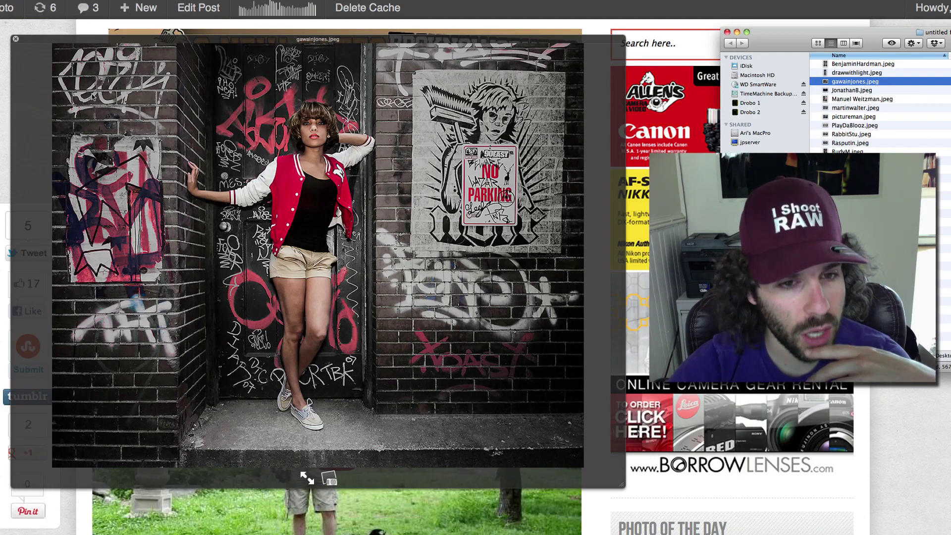
key("Up")
key("Down")
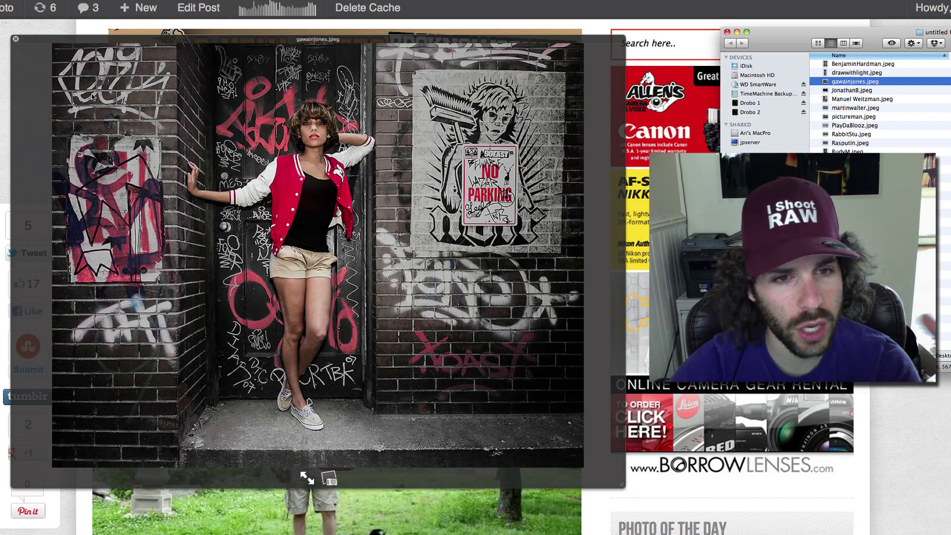
key("Up")
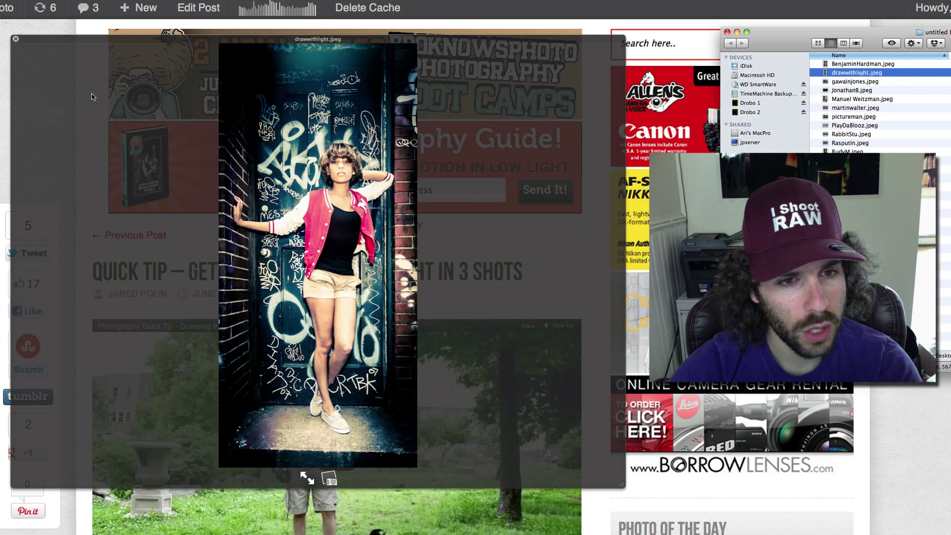
key("Down")
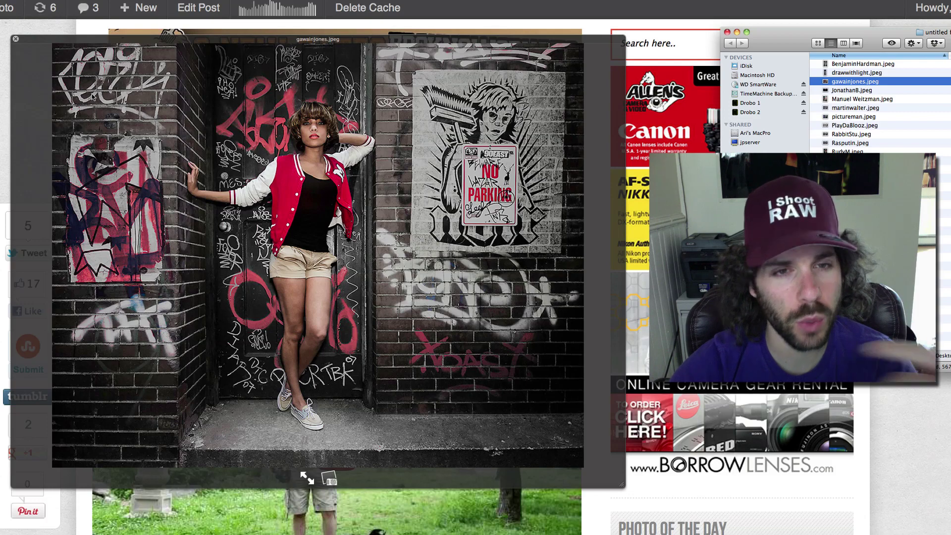
Advance Quick Look to Jonathan8.jpeg, the dark vignetted edit with a spotlight above the model
key("Down")
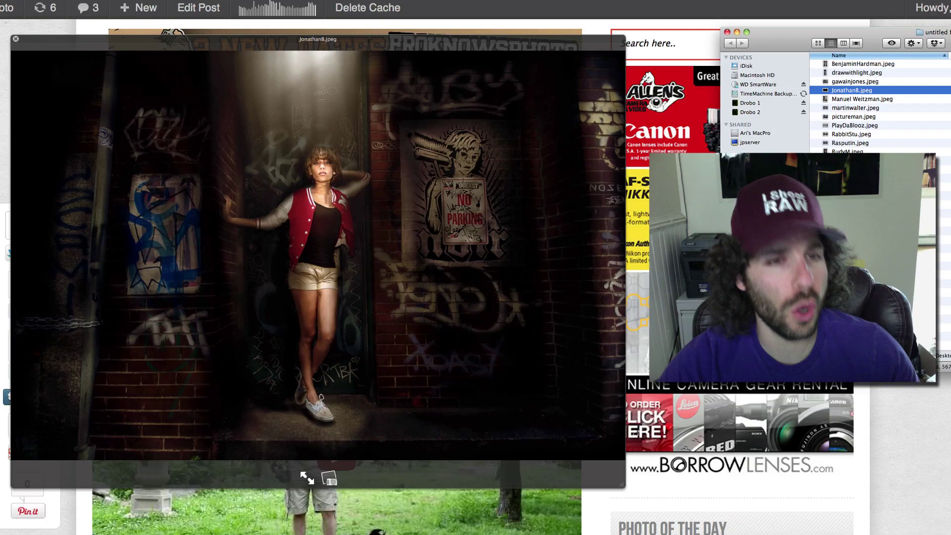
Review the bright saturated edit and the next two files, then close Quick Look
left_click(862, 99)
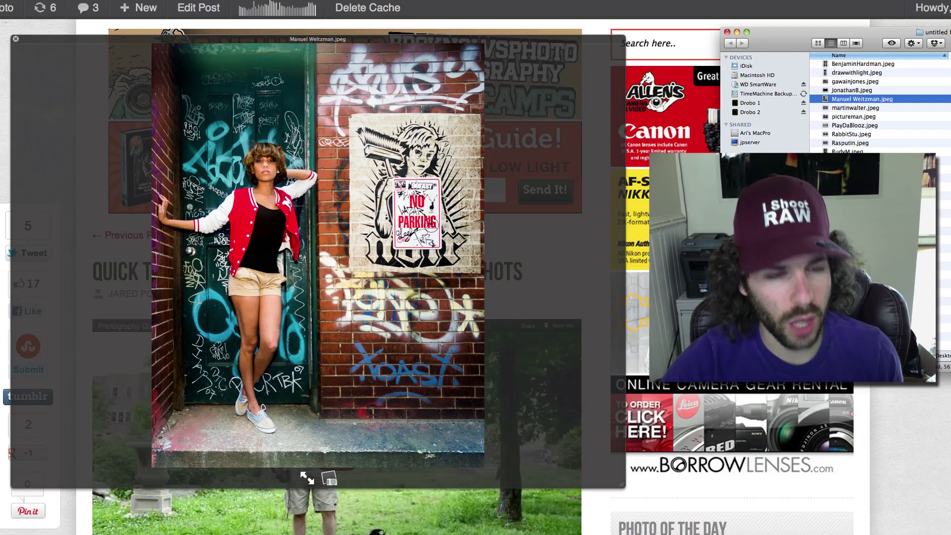
key("Down")
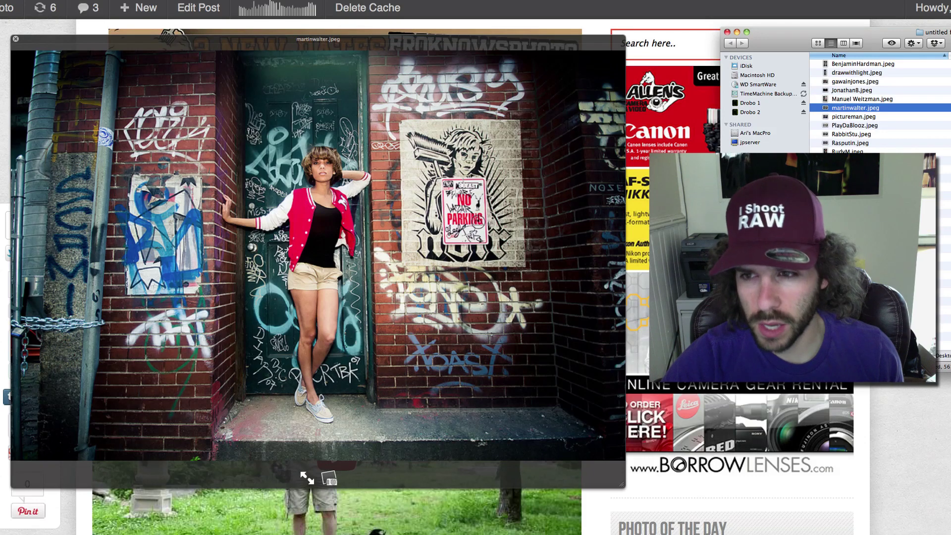
key("Down")
key("Up")
key("Up")
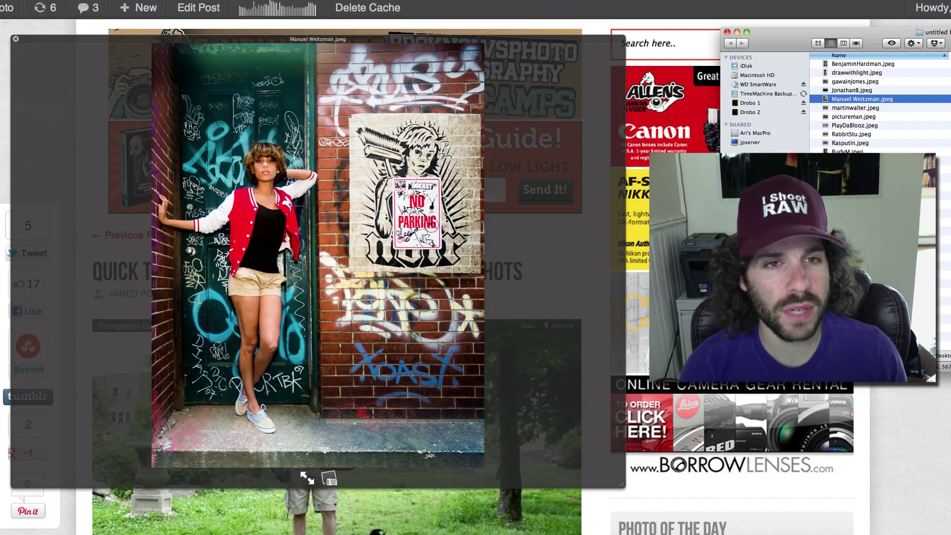
key("space")
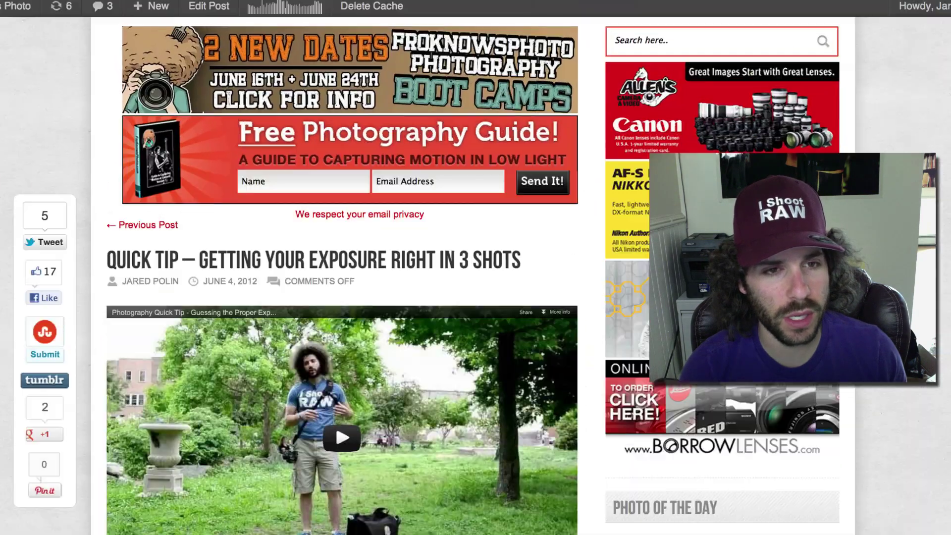